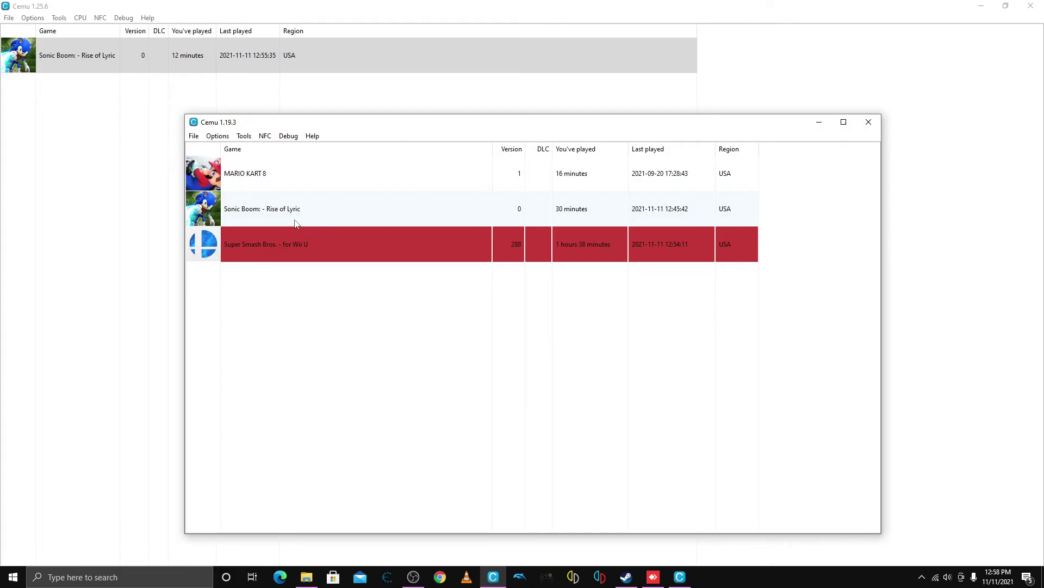
# Launch Sonic Boom in Cemu 1.19.3 and load save File 1 from the title screen.
pyautogui.doubleClick(253, 214)
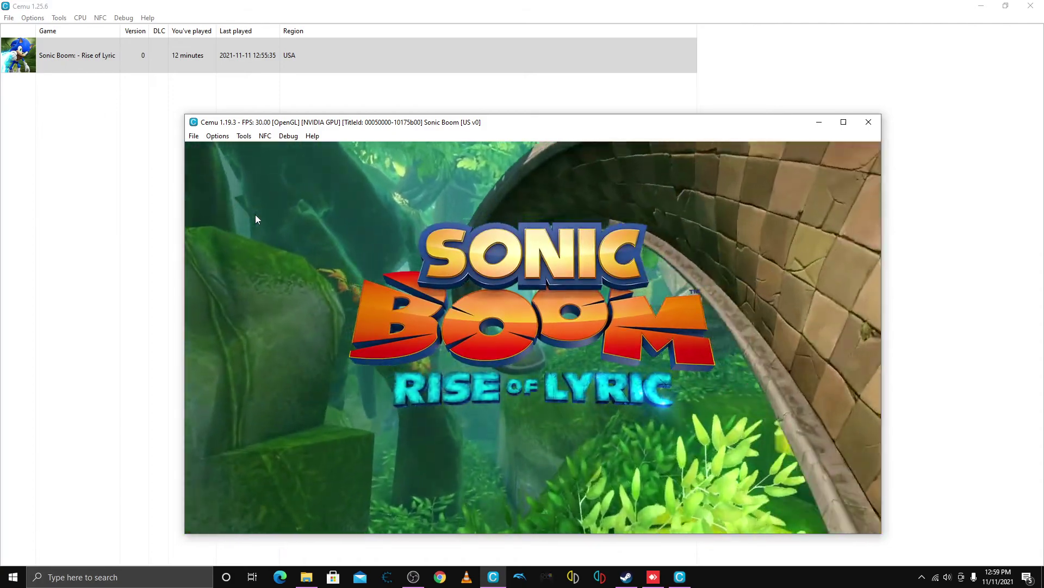
pyautogui.press('Return')
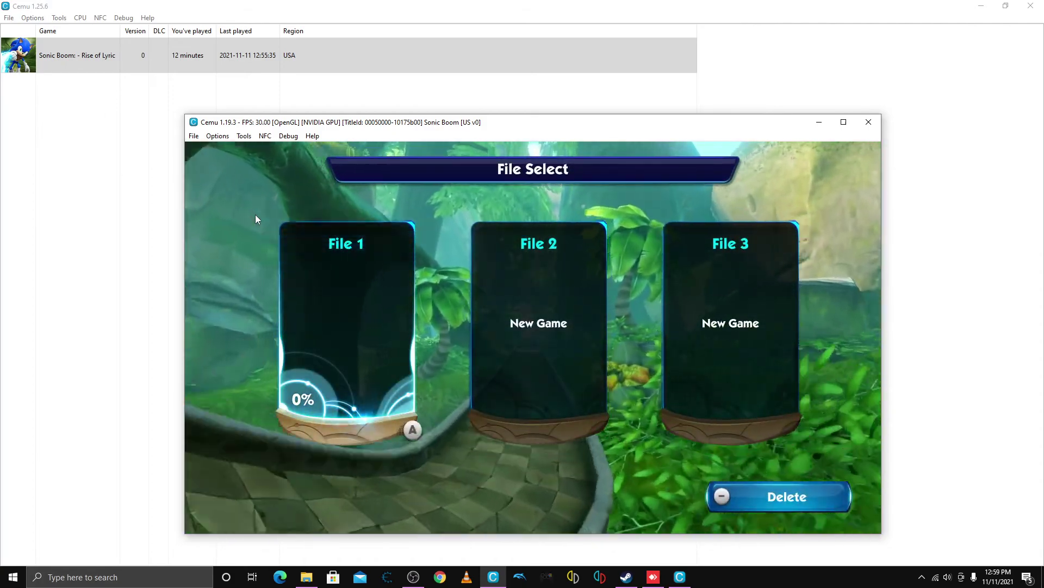
pyautogui.press('Return')
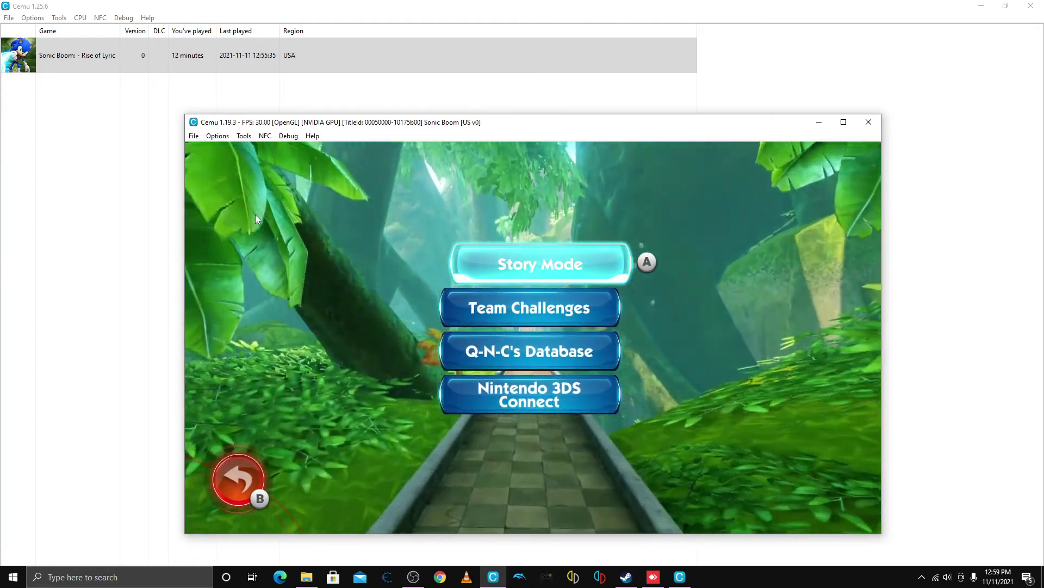
# Start Story Mode, play briefly, then pause at the Lyric's Tomb menu.
pyautogui.press('Return')
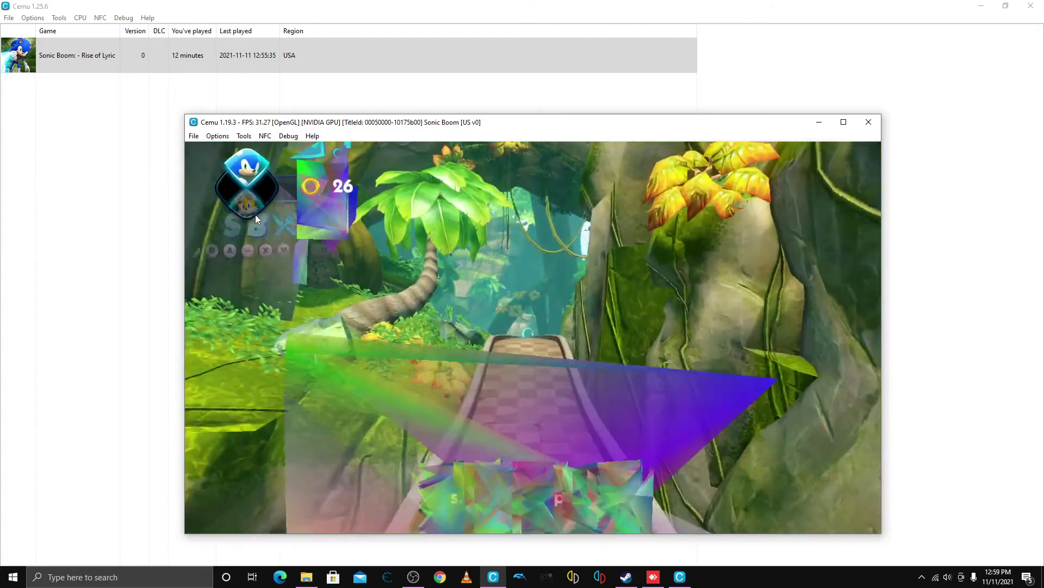
pyautogui.press('Return')
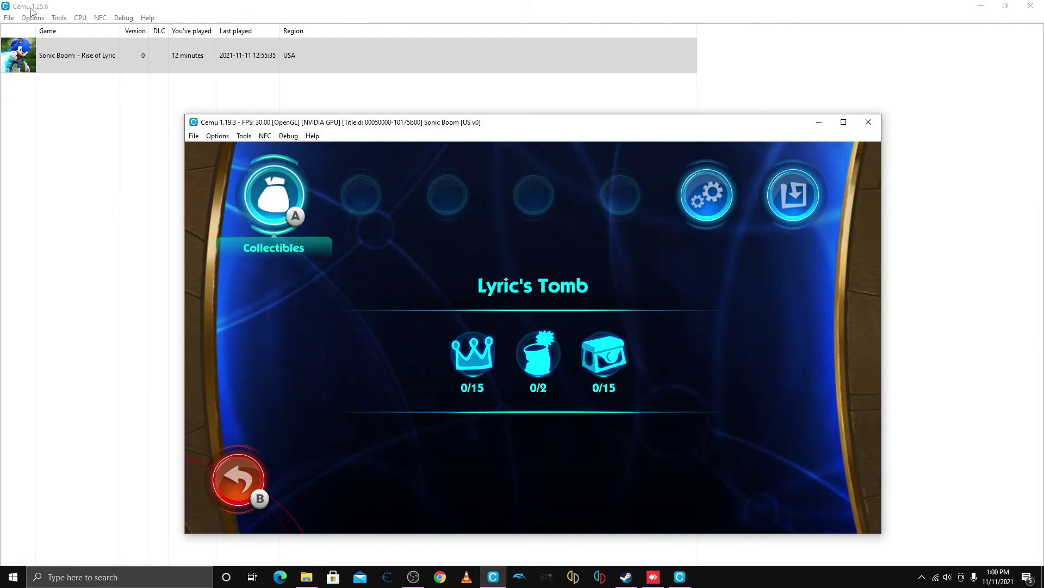
# Close Cemu 1.19.3 and open Sonic Boom's graphic packs in Cemu 1.25.6.
pyautogui.click(869, 122)
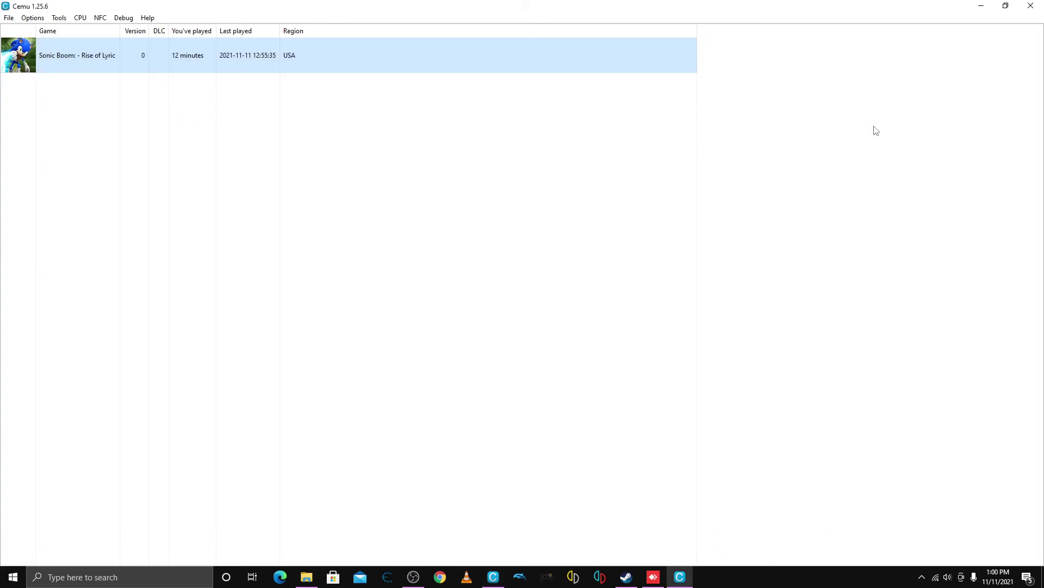
pyautogui.rightClick(133, 60)
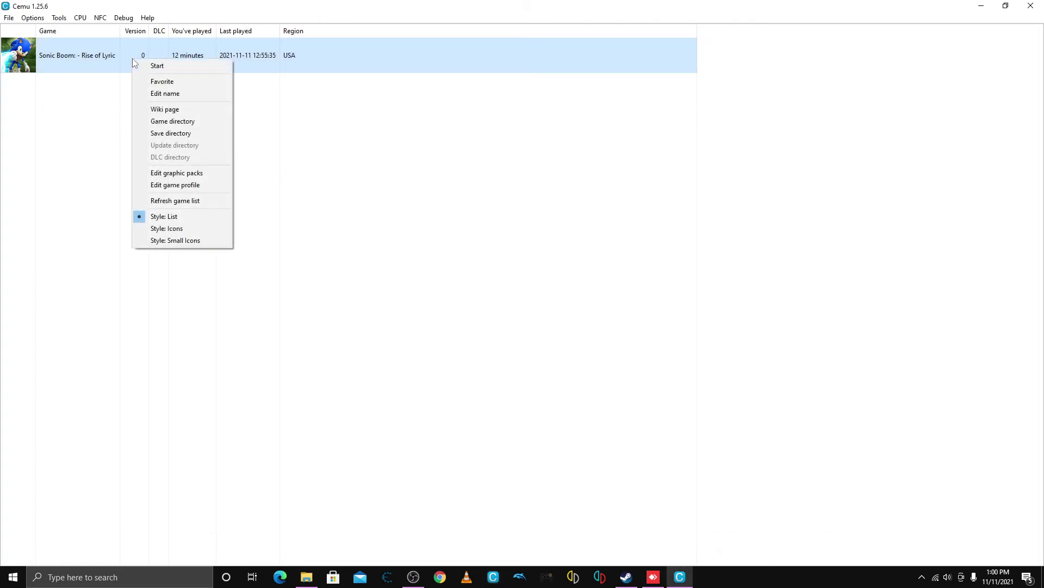
pyautogui.click(201, 175)
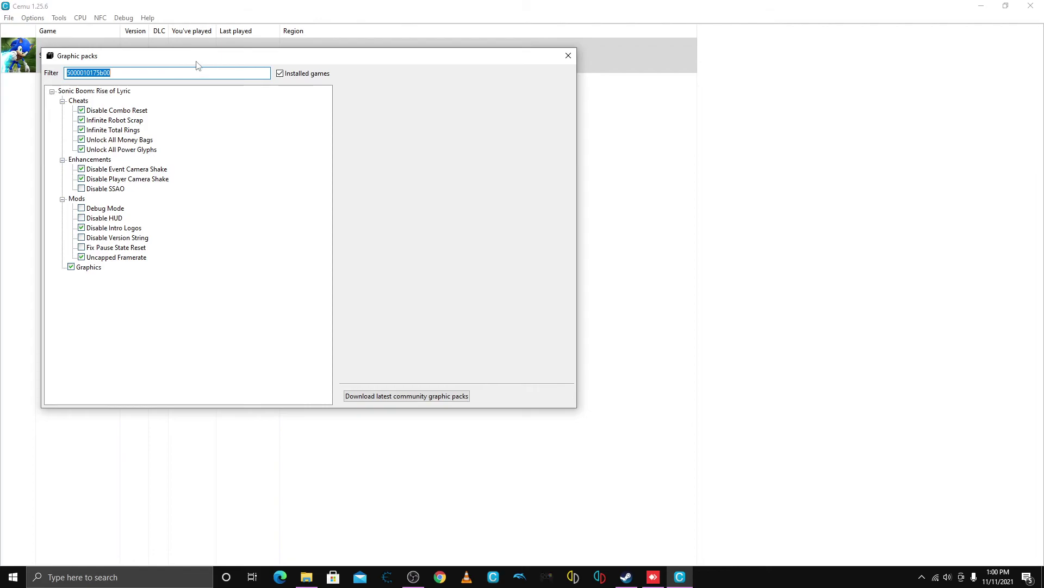
pyautogui.moveTo(198, 65)
pyautogui.mouseDown()
pyautogui.moveTo(490, 105)
pyautogui.moveTo(480, 104)
pyautogui.mouseUp()
# Review the cheat packs: Disable Combo Reset, Infinite Robot Scrap and Unlock All Money Bags.
pyautogui.click(417, 150)
pyautogui.click(413, 162)
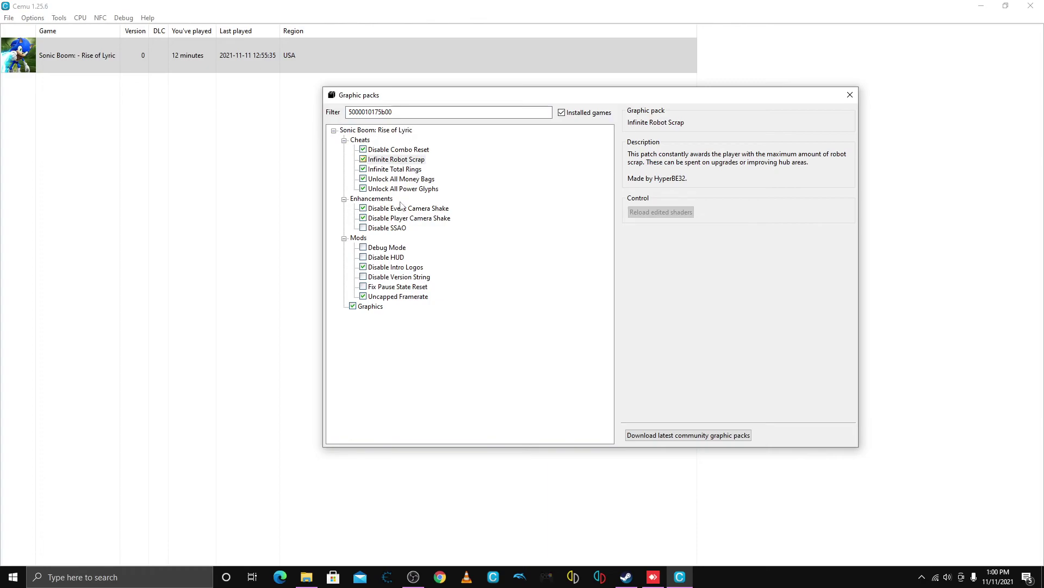
pyautogui.click(409, 152)
pyautogui.click(419, 179)
pyautogui.click(421, 150)
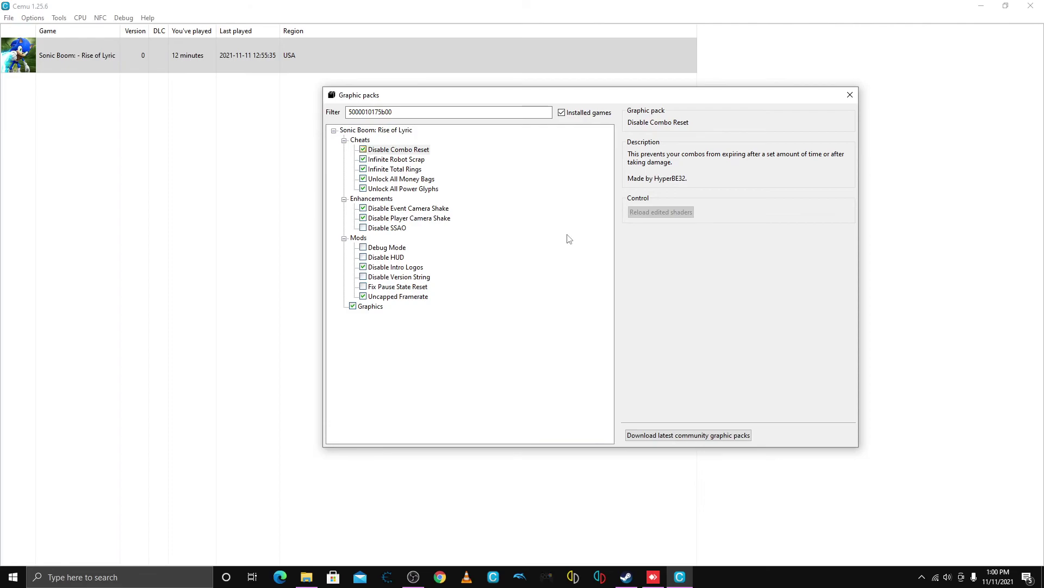
pyautogui.press('Down')
pyautogui.press('Down')
pyautogui.press('Down')
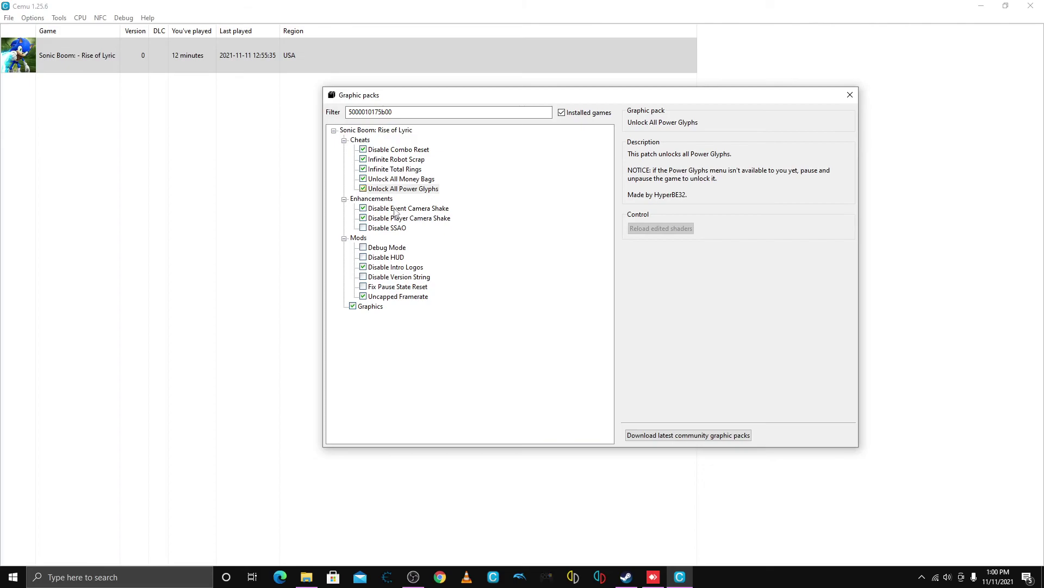
# Review the camera shake, HUD, intro logo, Uncapped Framerate and Graphics 1920x1080 packs.
pyautogui.click(396, 211)
pyautogui.click(399, 219)
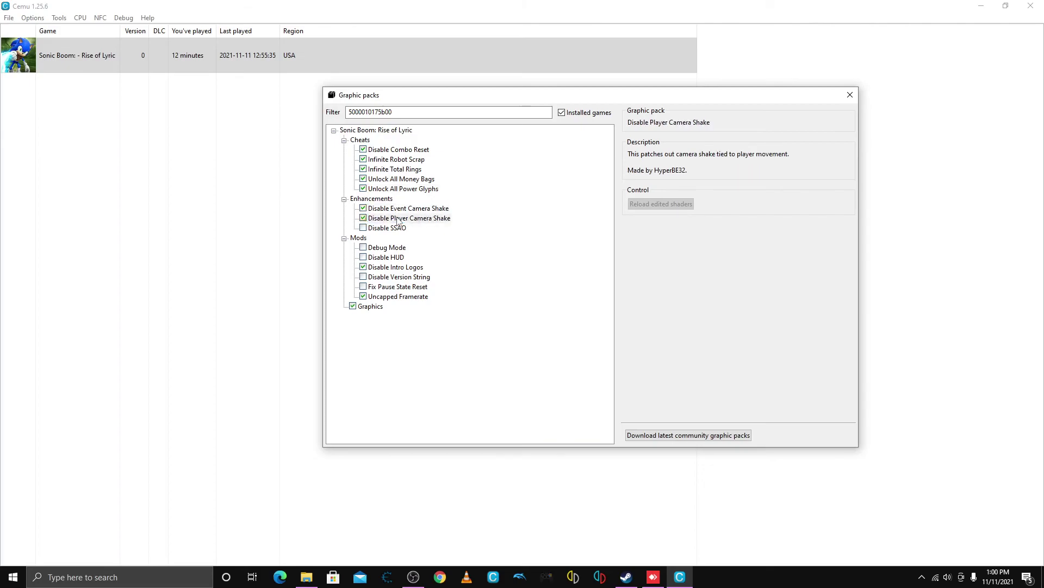
pyautogui.click(384, 260)
pyautogui.click(386, 268)
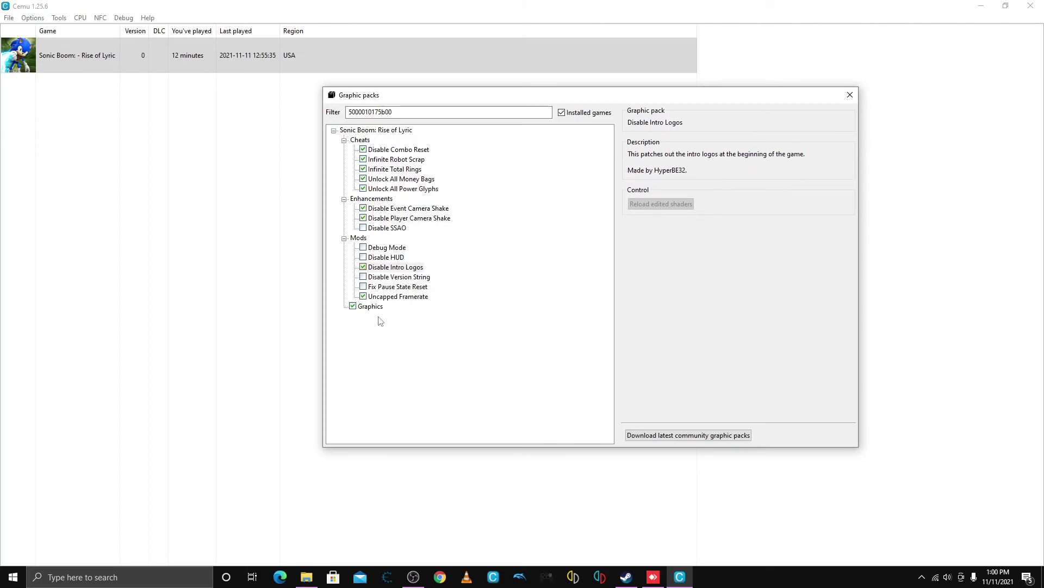
pyautogui.click(390, 297)
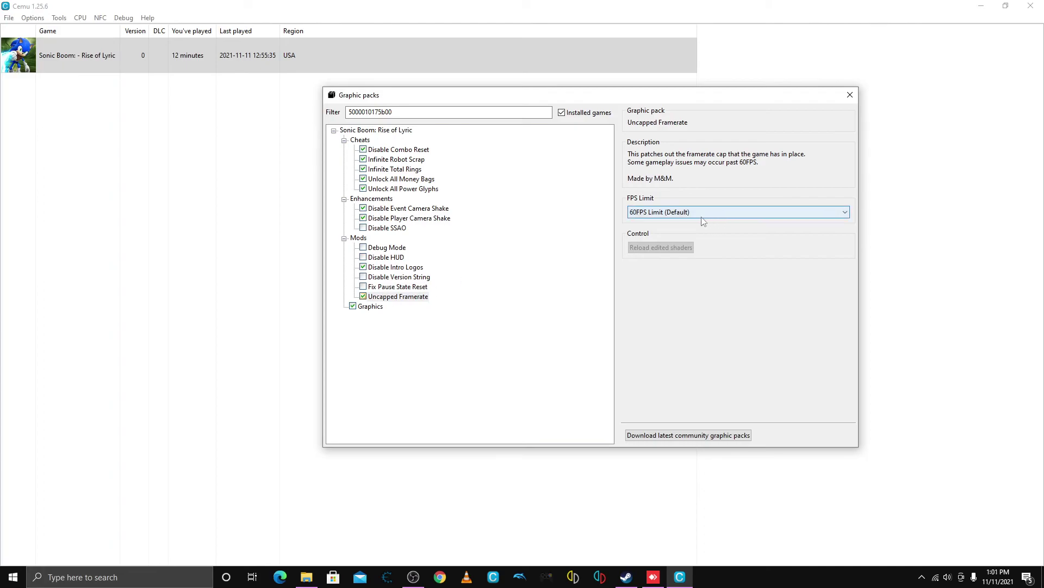
pyautogui.click(373, 308)
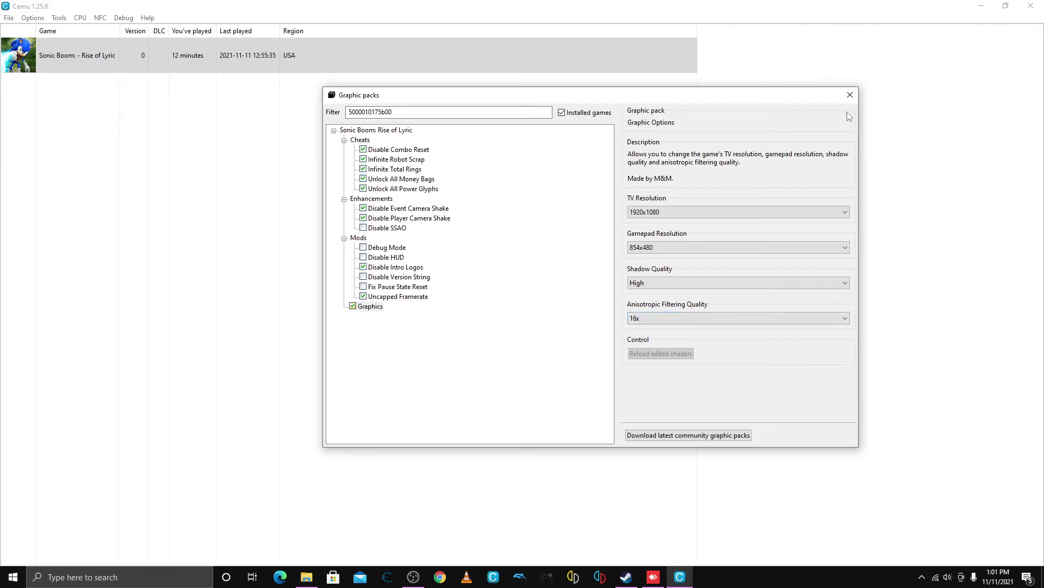
# Set Sonic Boom's game profile to Multi-core recompiler with thread quantum 100000.
pyautogui.click(850, 95)
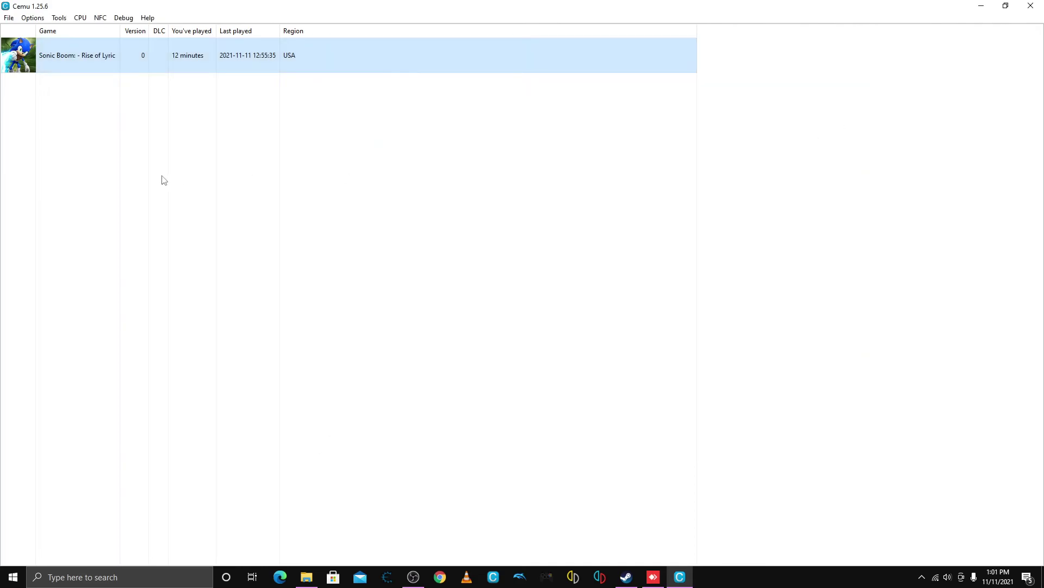
pyautogui.rightClick(112, 60)
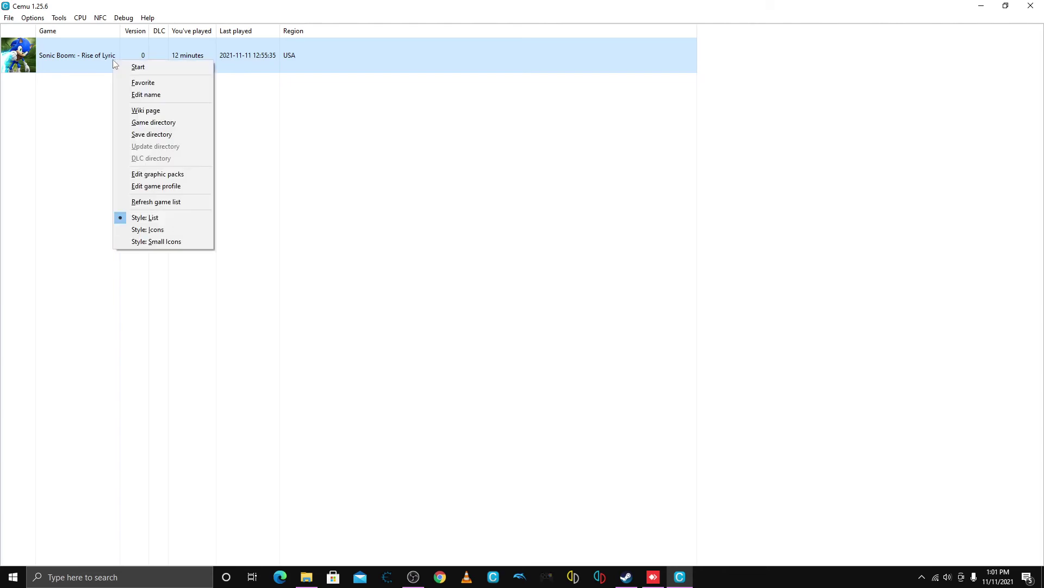
pyautogui.click(171, 189)
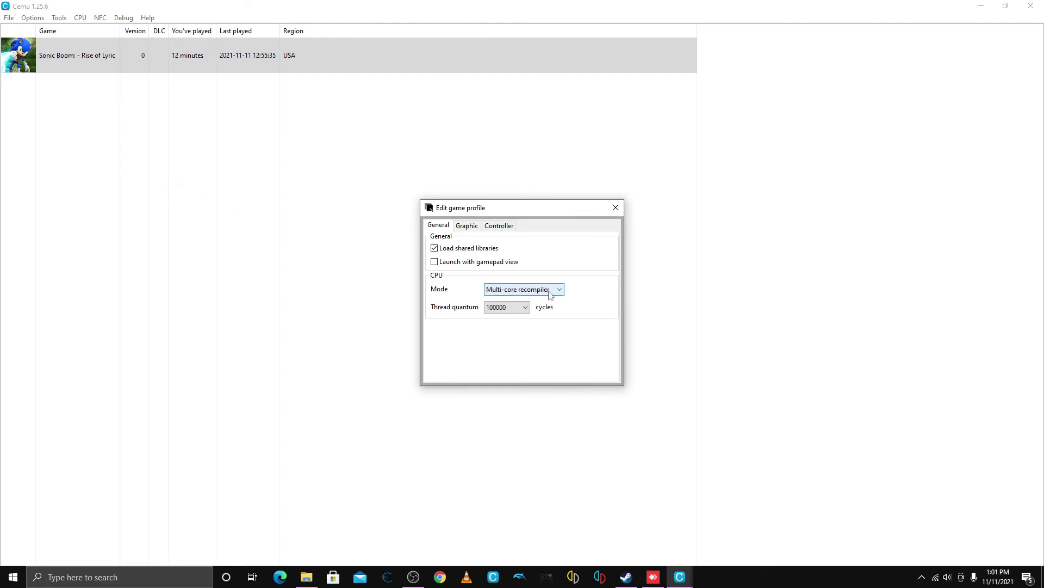
pyautogui.click(513, 293)
pyautogui.click(520, 295)
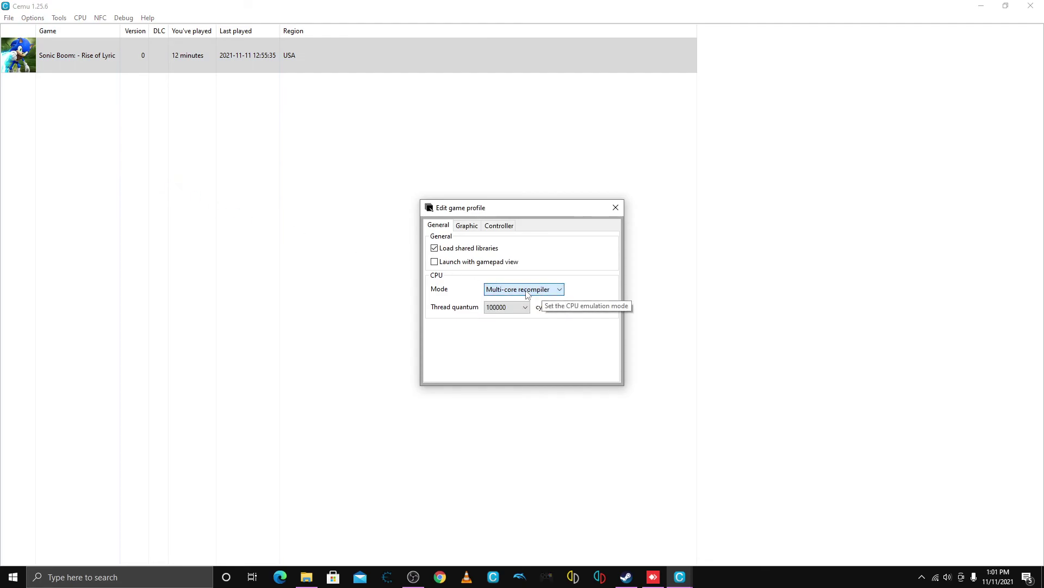
pyautogui.click(506, 307)
pyautogui.click(497, 315)
# Set the profile's graphics API to Vulkan with shader mul accuracy true.
pyautogui.click(468, 226)
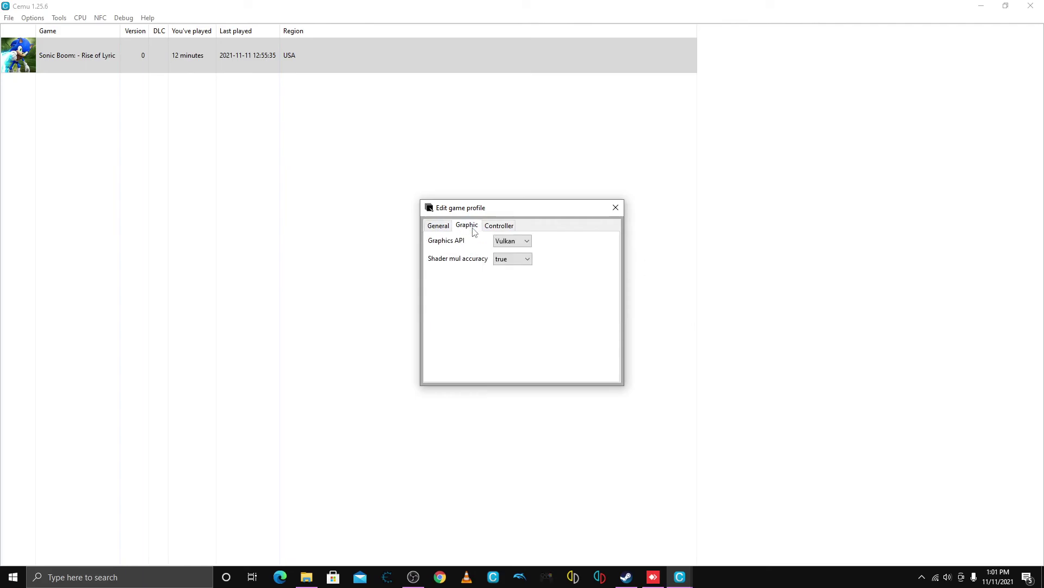
pyautogui.click(528, 240)
pyautogui.click(522, 241)
pyautogui.click(514, 259)
pyautogui.click(516, 262)
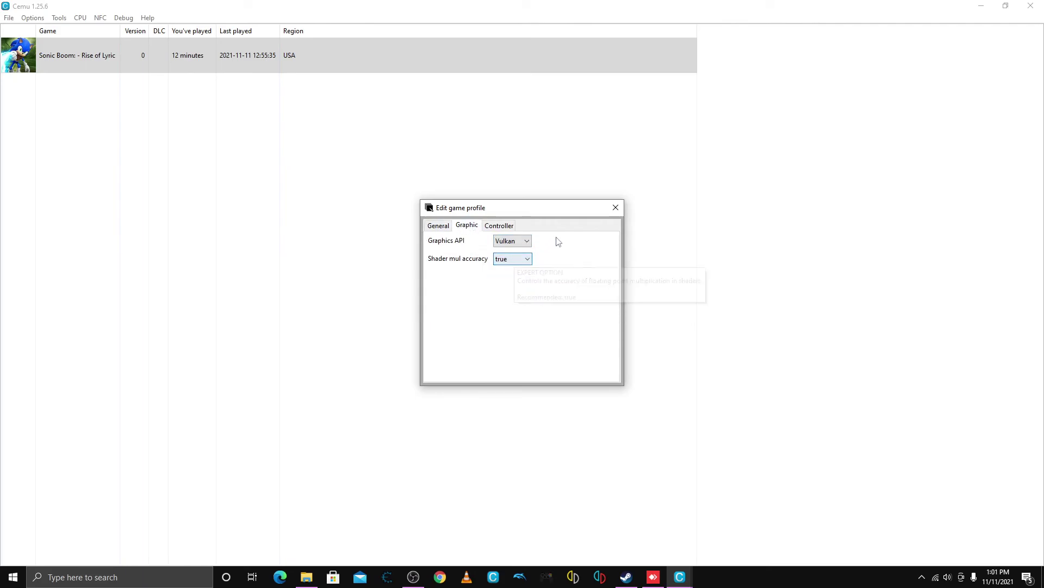
pyautogui.click(615, 207)
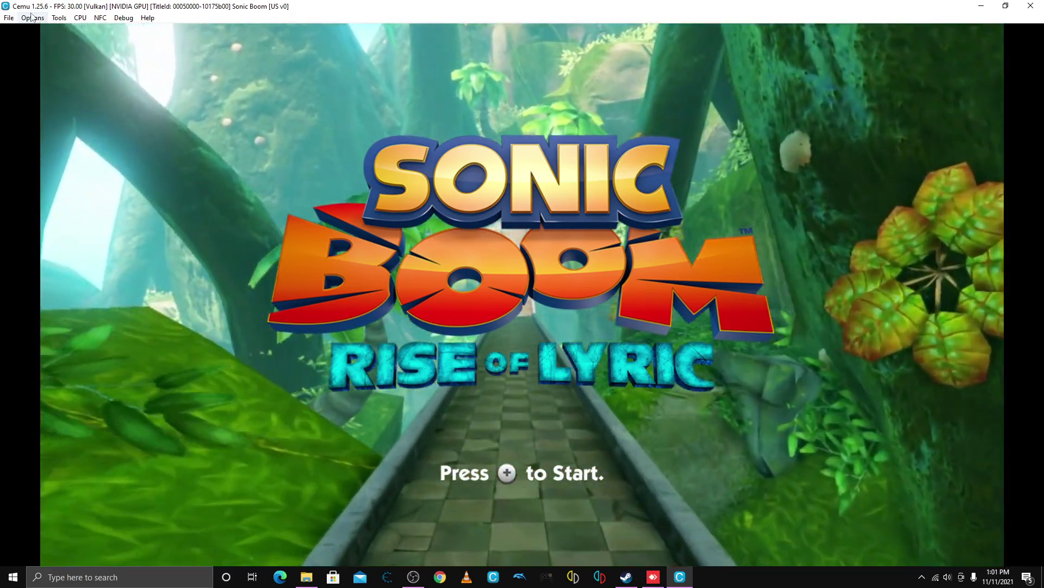
# Assign Controller 2 to the emulated Wii U Gamepad, then load File 1 into Story Mode.
pyautogui.click(32, 17)
pyautogui.click(46, 152)
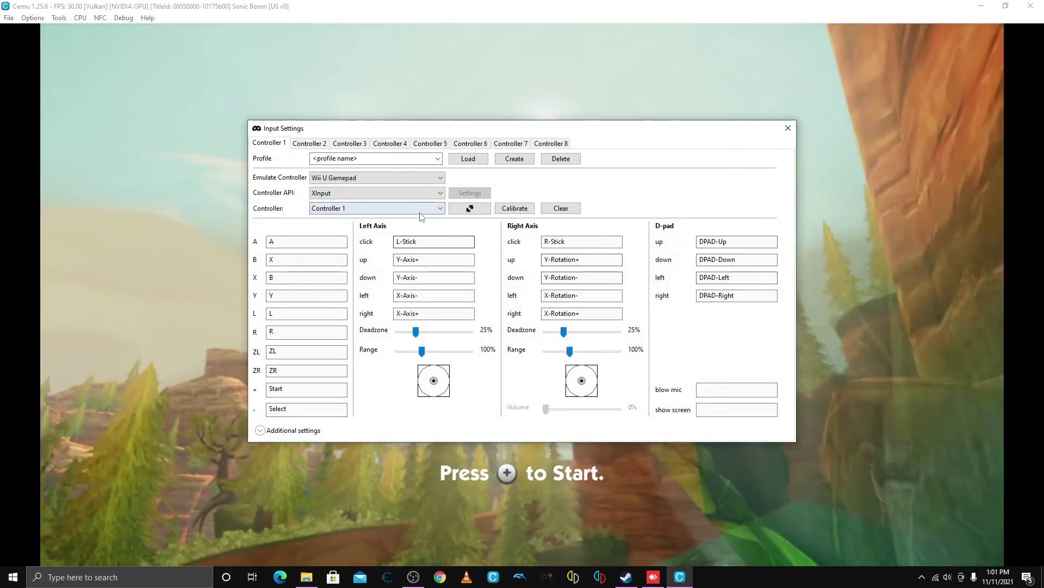
pyautogui.click(381, 208)
pyautogui.click(348, 225)
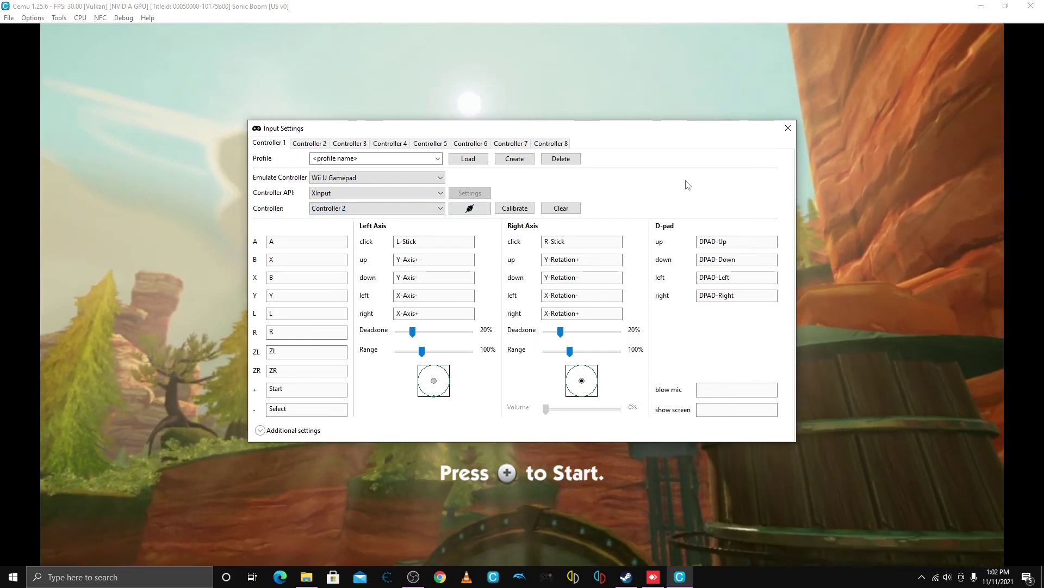
pyautogui.click(788, 128)
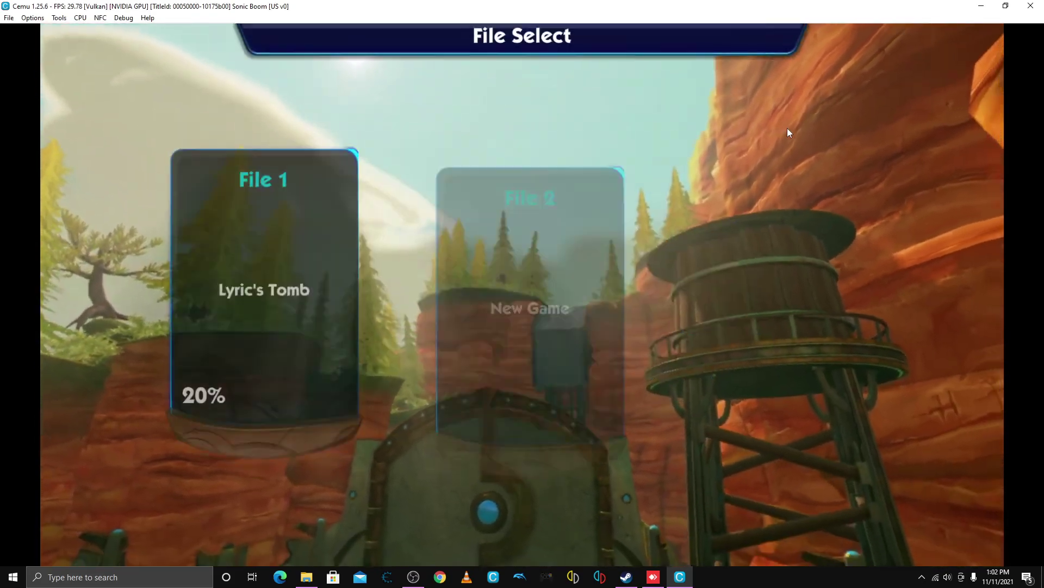
pyautogui.press('Return')
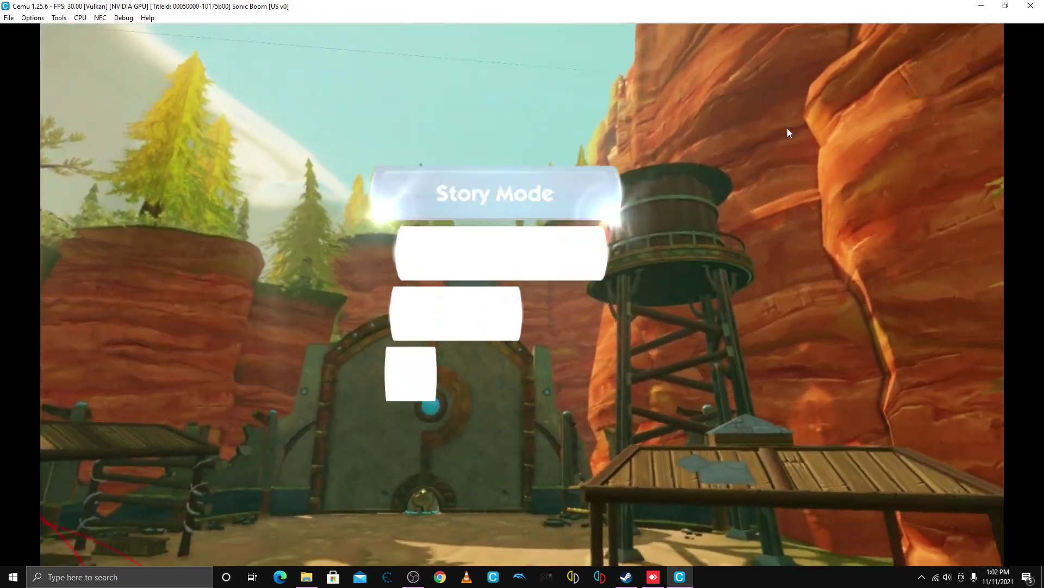
pyautogui.press('Return')
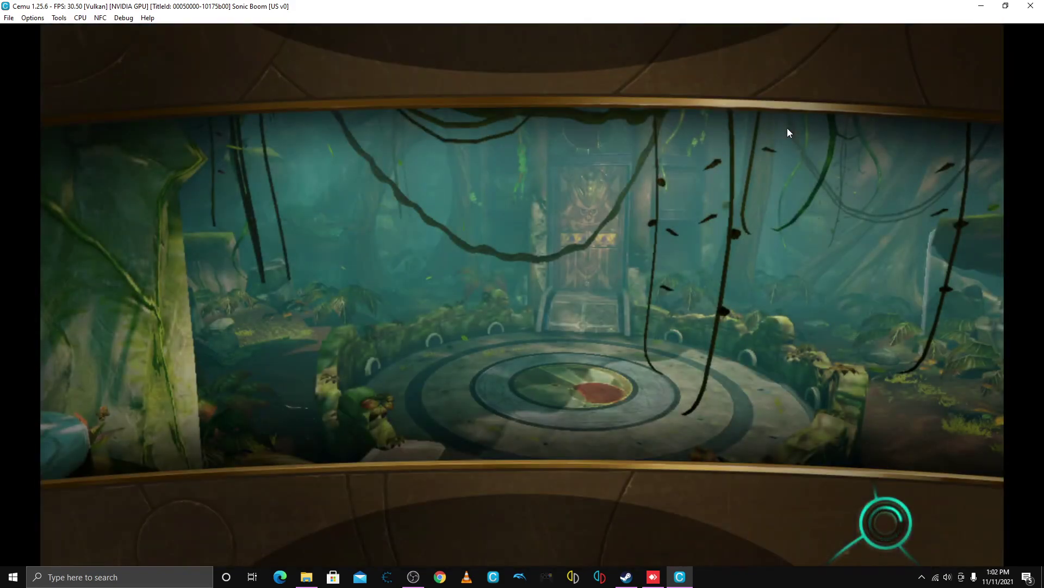